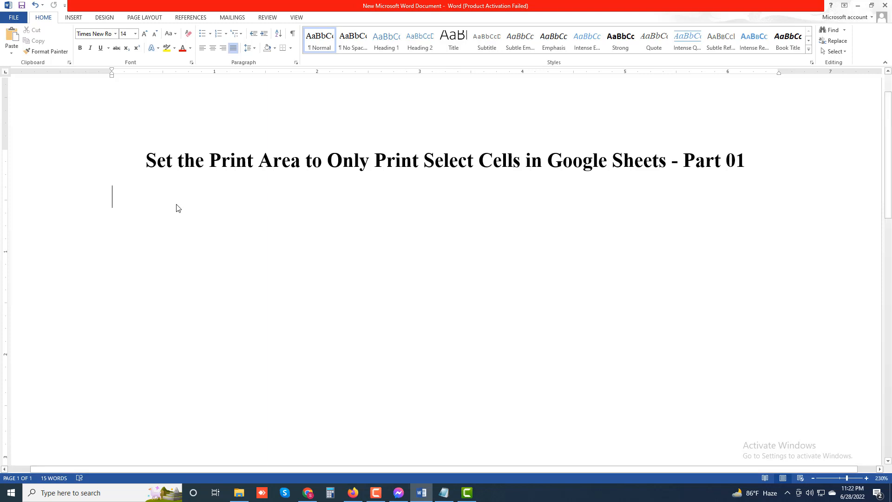
# Write "If you have your data only in specific cells in your worksheet" as the start of the paragraph below the title.
pyautogui.write('If you ')
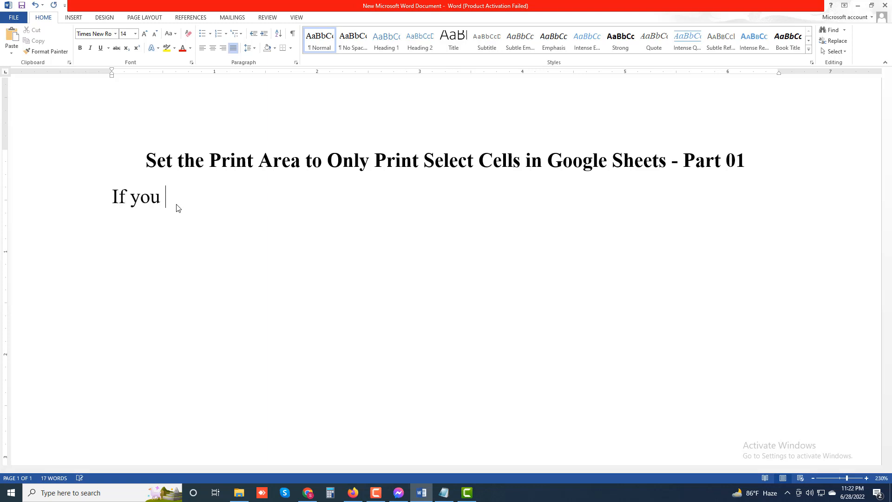
pyautogui.write('ahve')
pyautogui.press('BackSpace')
pyautogui.press('BackSpace')
pyautogui.press('BackSpace')
pyautogui.press('BackSpace')
pyautogui.write('have')
pyautogui.write('yo')
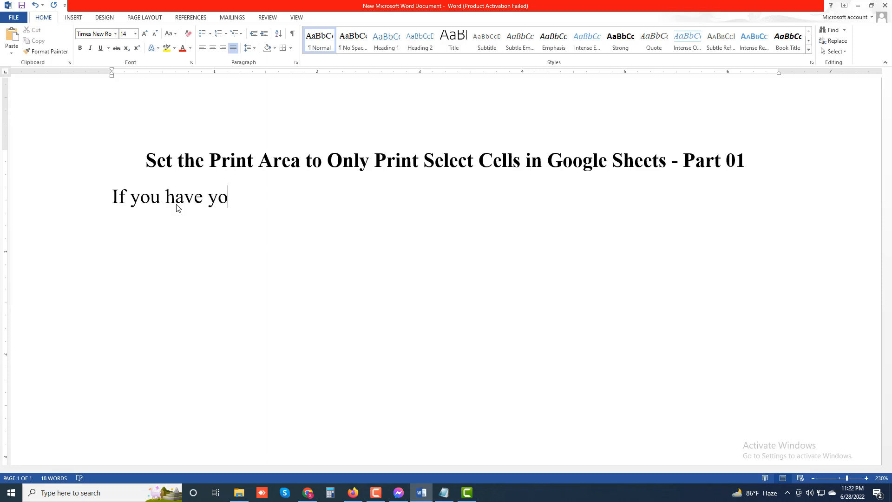
pyautogui.write('ur data')
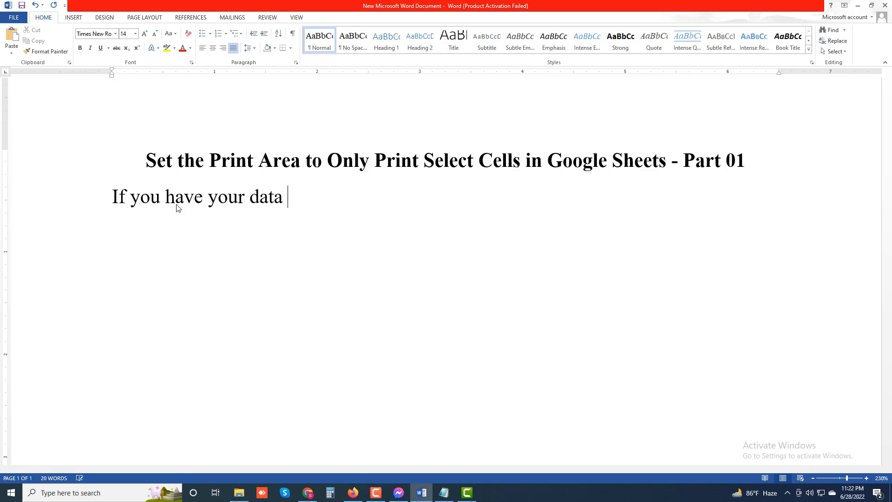
pyautogui.write(' only in spec')
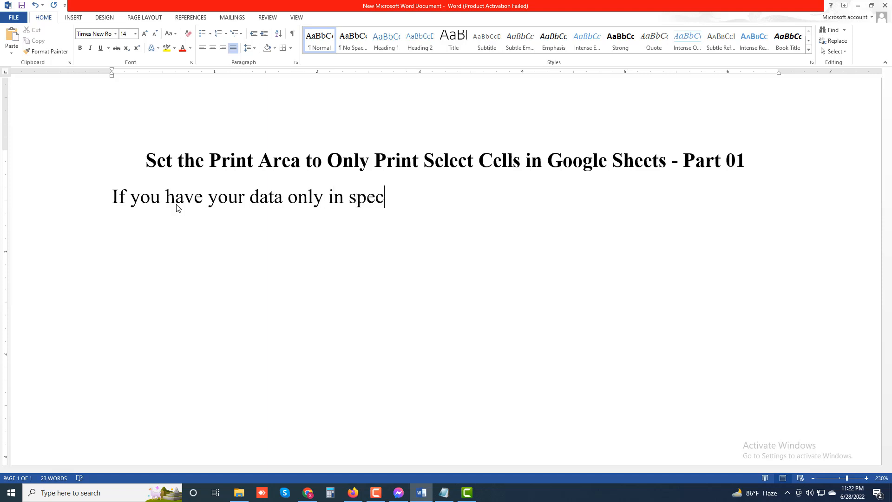
pyautogui.write('ific cells')
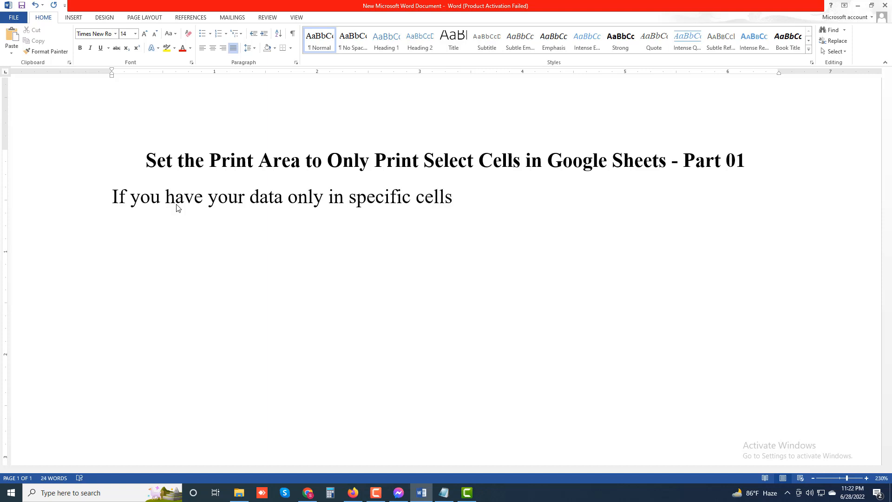
pyautogui.write(' in your w')
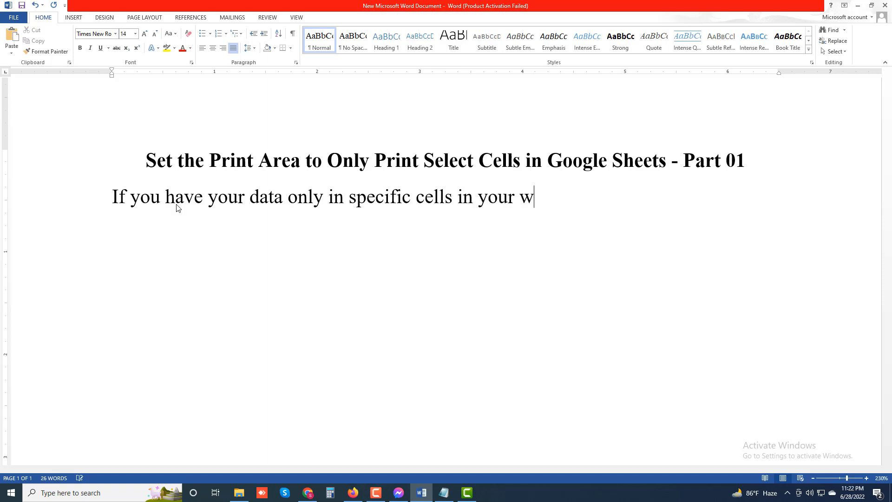
pyautogui.write('orksheet')
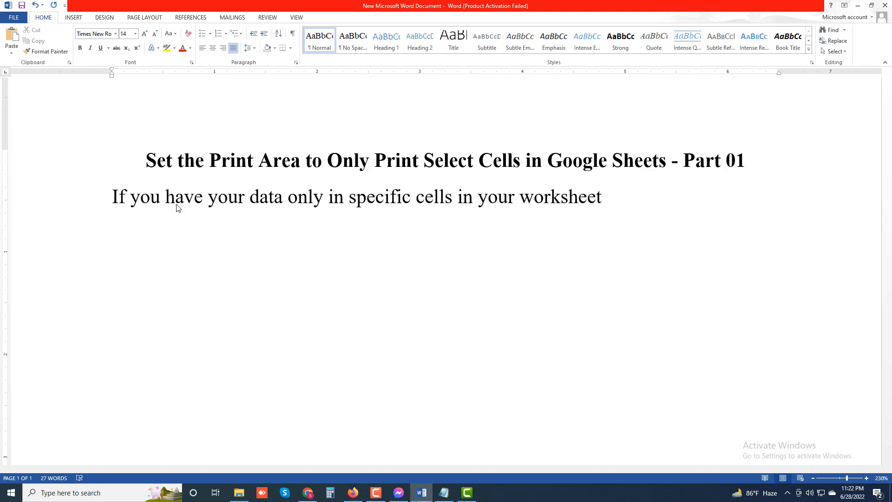
# Continue the introductory sentence with ", you can configure an option so that Google Sheets only prints".
pyautogui.write(', you can configu')
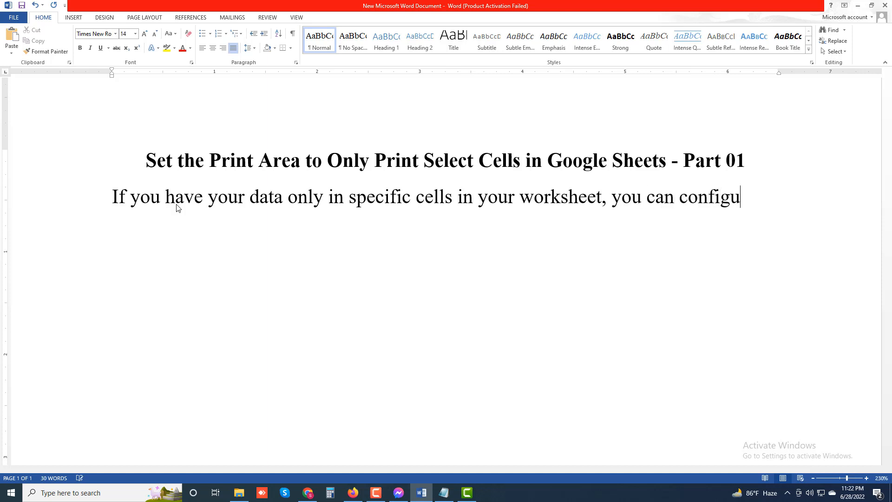
pyautogui.write('re an i')
pyautogui.press('BackSpace')
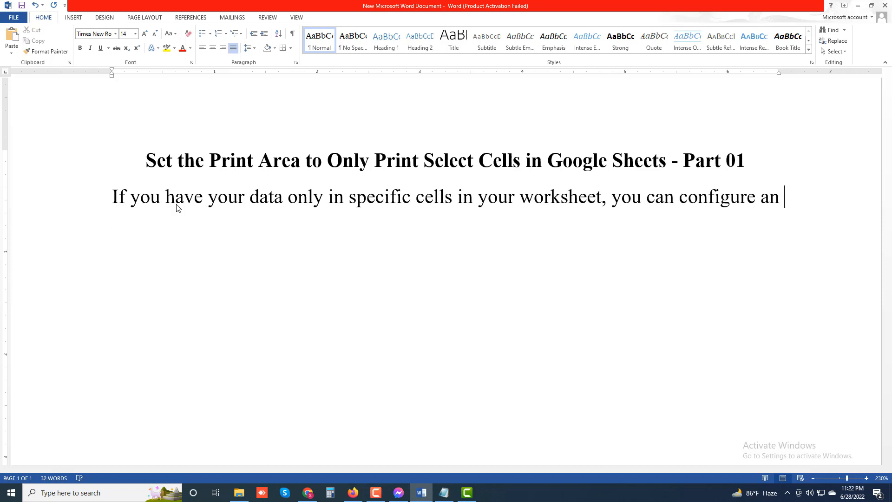
pyautogui.write('option')
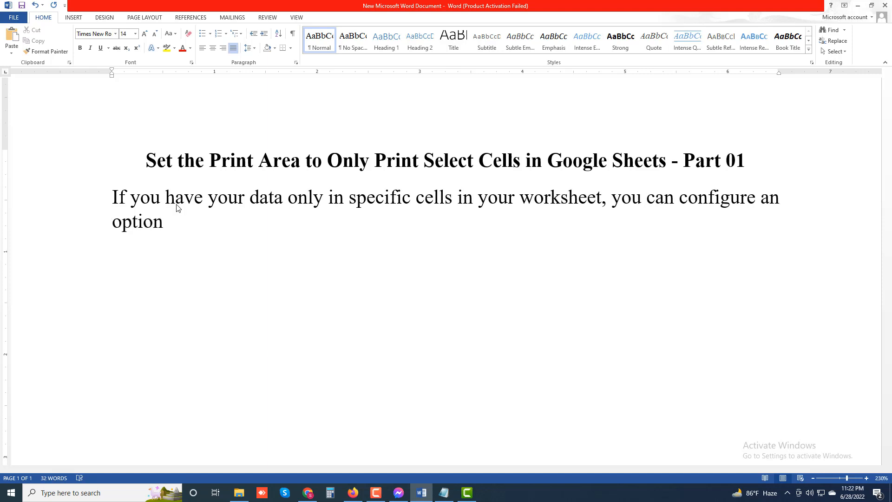
pyautogui.write(' so that Goo')
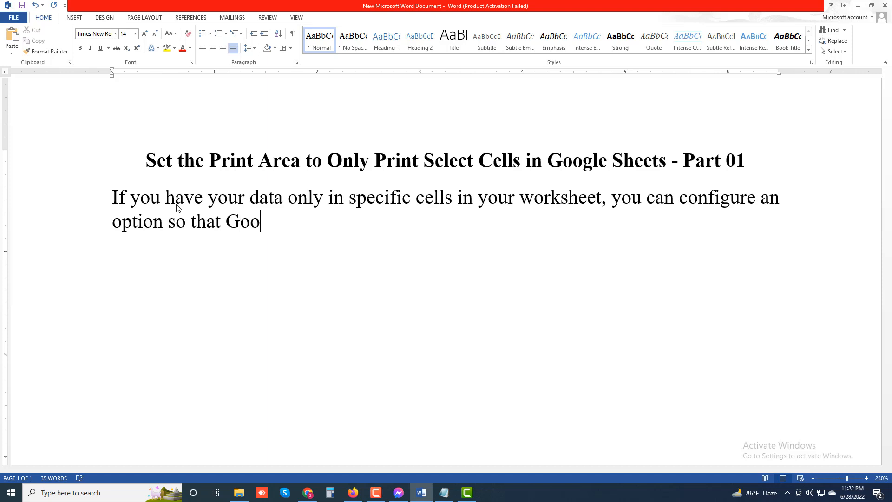
pyautogui.write('gle Sheets')
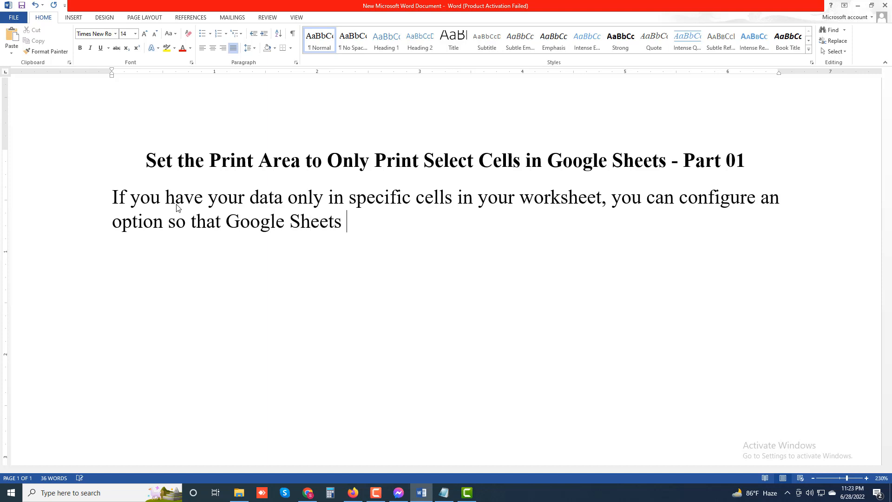
pyautogui.write(' ol')
pyautogui.press('BackSpace')
pyautogui.write('nly prints')
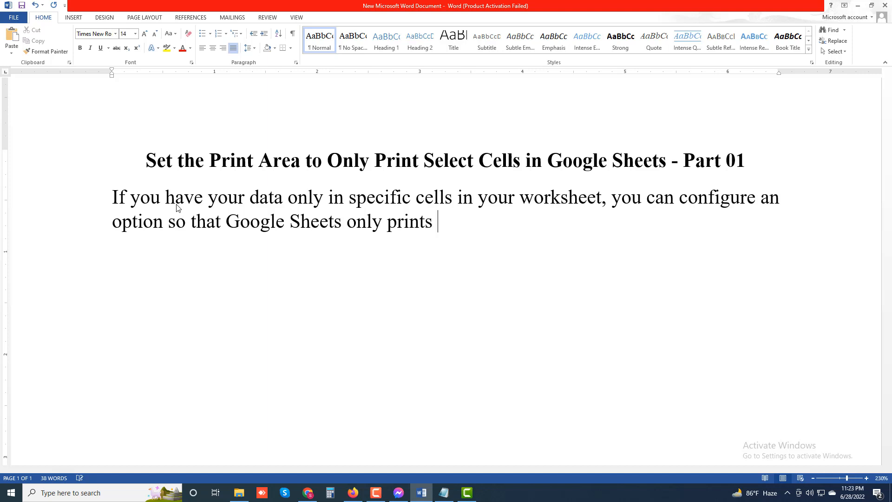
# Add the words "those select" after "only prints" in the introductory sentence.
pyautogui.write(' thooose')
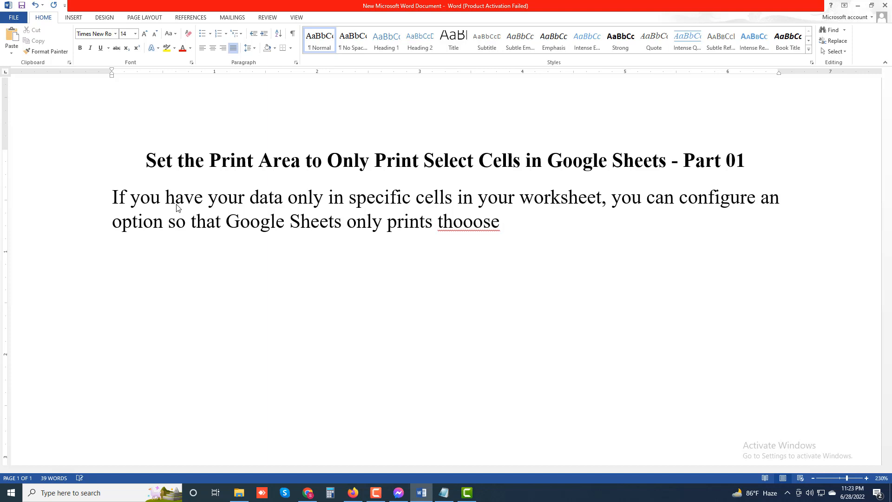
pyautogui.press('BackSpace')
pyautogui.press('BackSpace')
pyautogui.press('BackSpace')
pyautogui.press('BackSpace')
pyautogui.press('BackSpace')
pyautogui.write('se S')
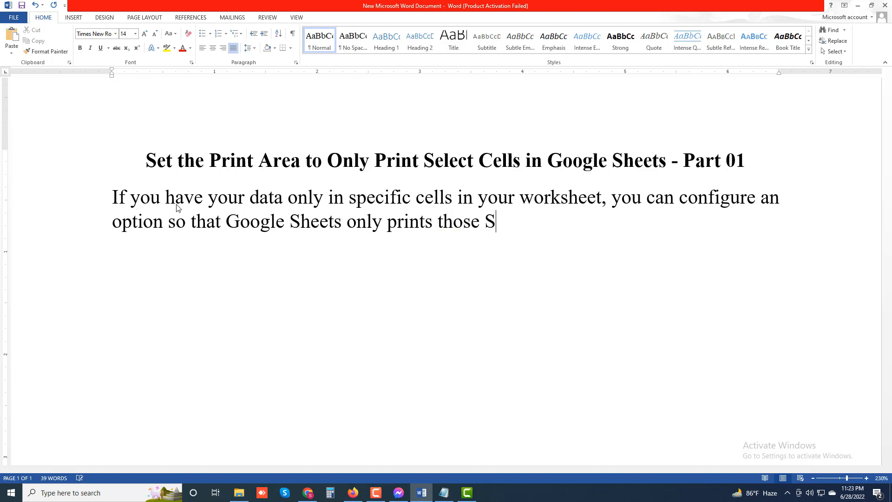
pyautogui.press('BackSpace')
pyautogui.write('seke')
pyautogui.press('BackSpace')
pyautogui.press('BackSpace')
pyautogui.write('lect')
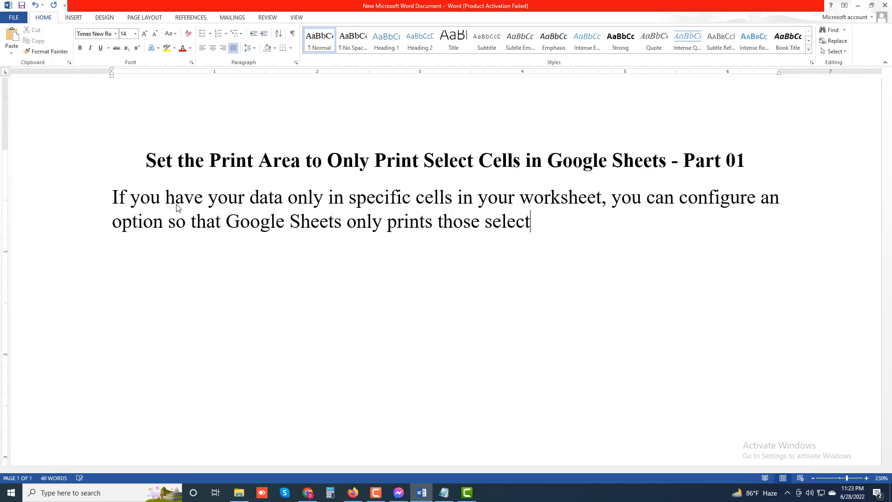
pyautogui.write(' sorce')
pyautogui.press('BackSpace')
pyautogui.press('BackSpace')
pyautogui.press('BackSpace')
pyautogui.press('BackSpace')
pyautogui.write('urce')
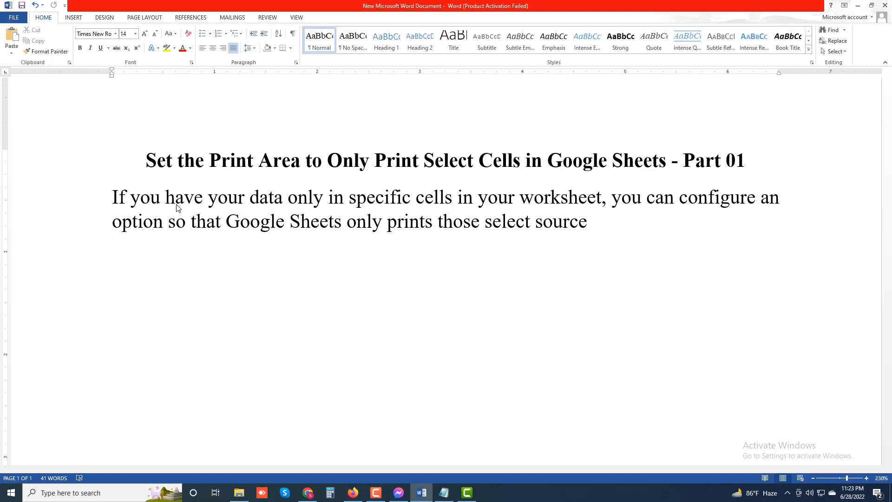
pyautogui.press('BackSpace')
pyautogui.press('BackSpace')
pyautogui.press('BackSpace')
pyautogui.press('BackSpace')
pyautogui.press('BackSpace')
pyautogui.press('BackSpace')
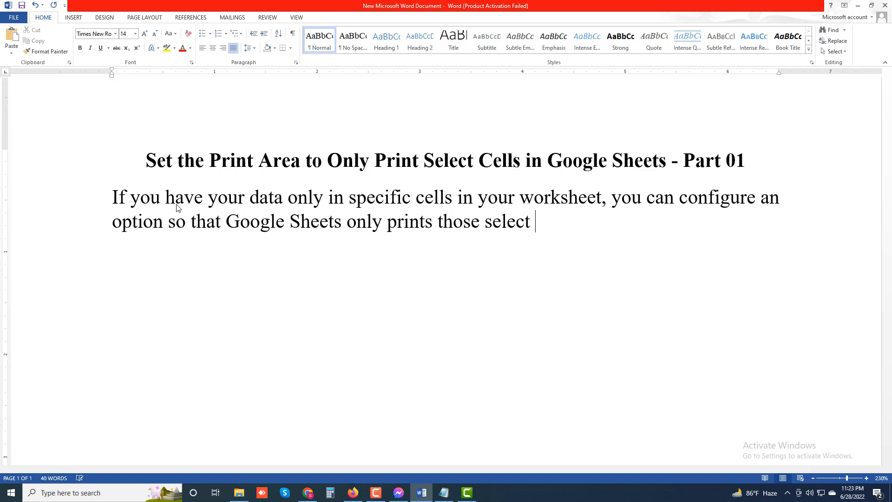
# End the introductory sentence with "cells." and begin a new paragraph with "1. Launch a web browser on your computer".
pyautogui.write('cells.')
pyautogui.press('Return')
pyautogui.write('1. Laun')
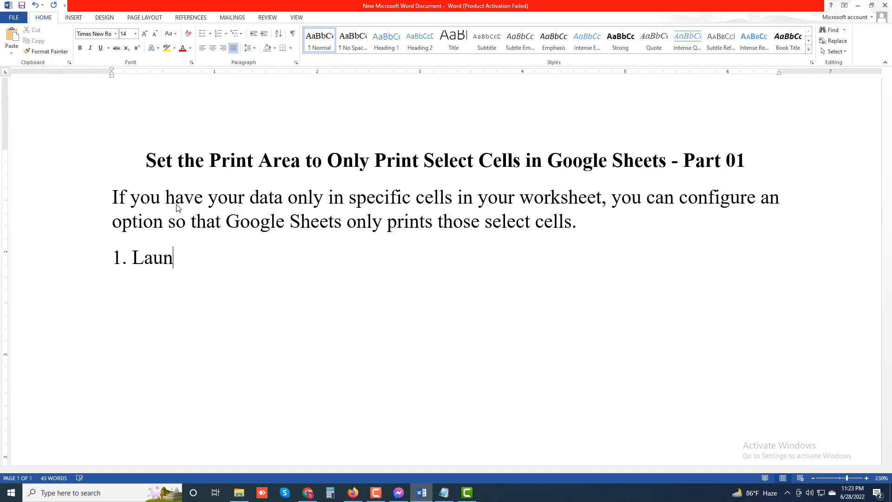
pyautogui.write('ch a web  browser')
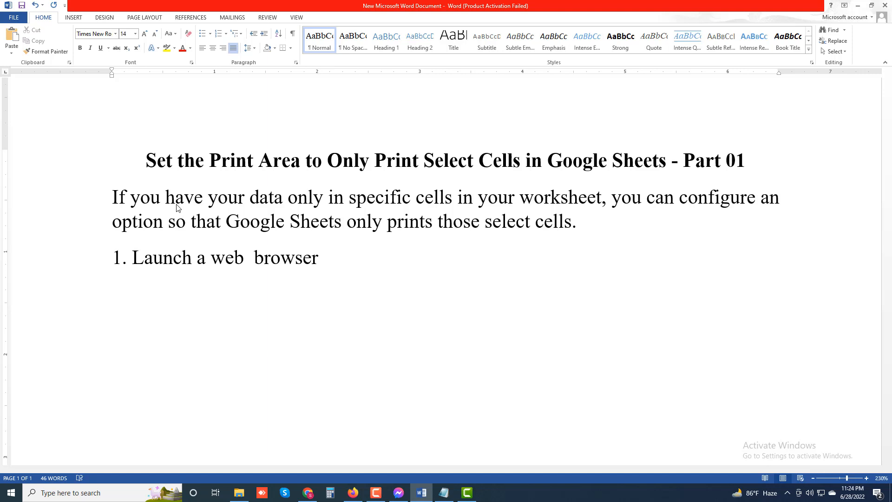
pyautogui.write(' on your c')
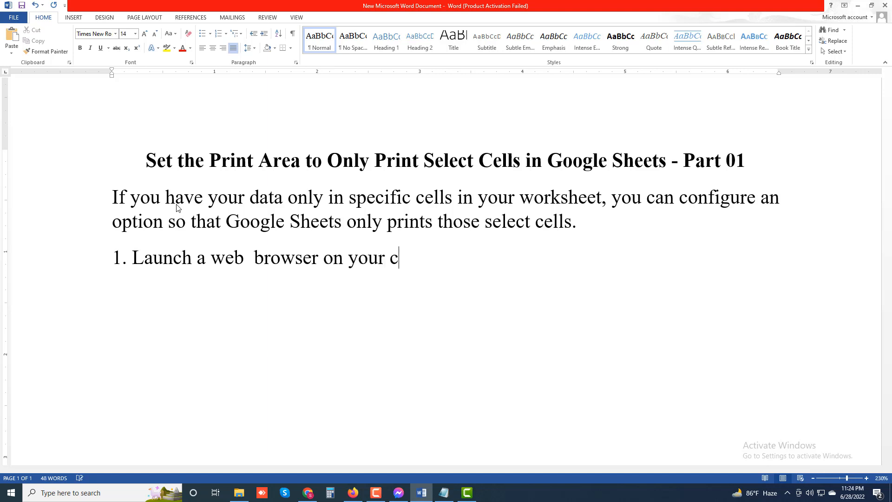
pyautogui.write('omputer')
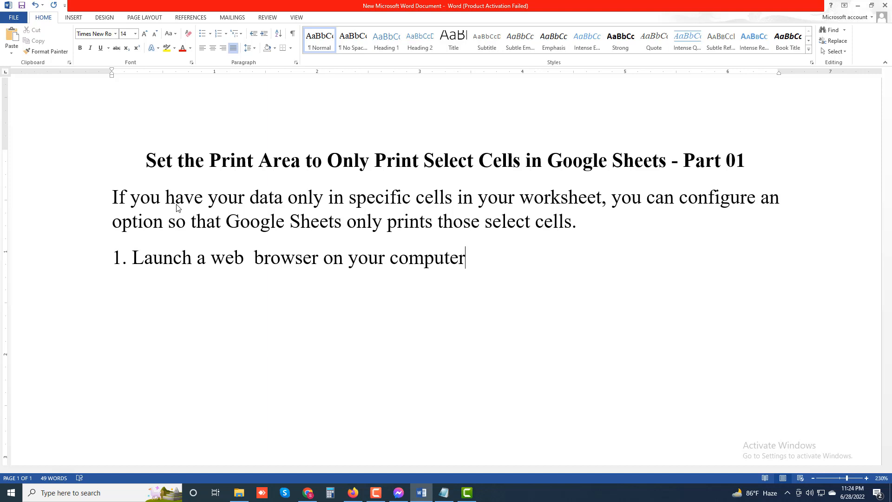
# Complete item 1 with ", Access Google Sheets, and open the workbook you'd like to print." and start a new paragraph.
pyautogui.write(', Ace')
pyautogui.press('BackSpace')
pyautogui.write('cess ')
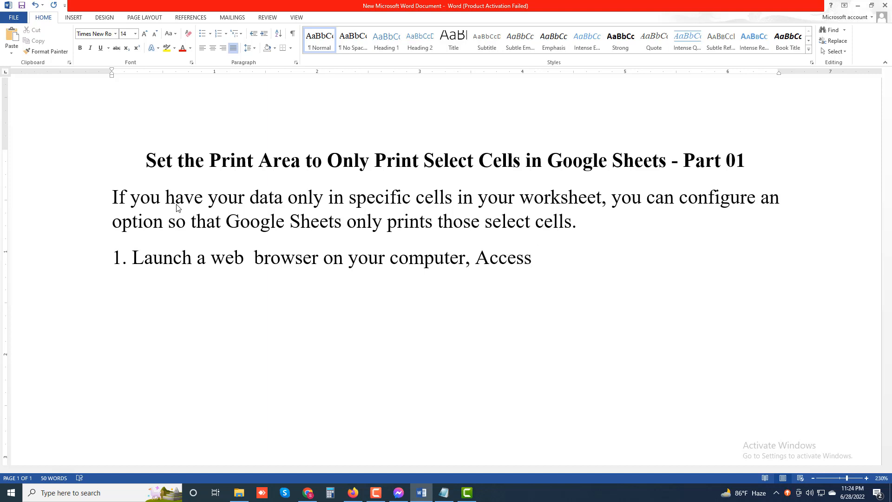
pyautogui.write('Google ')
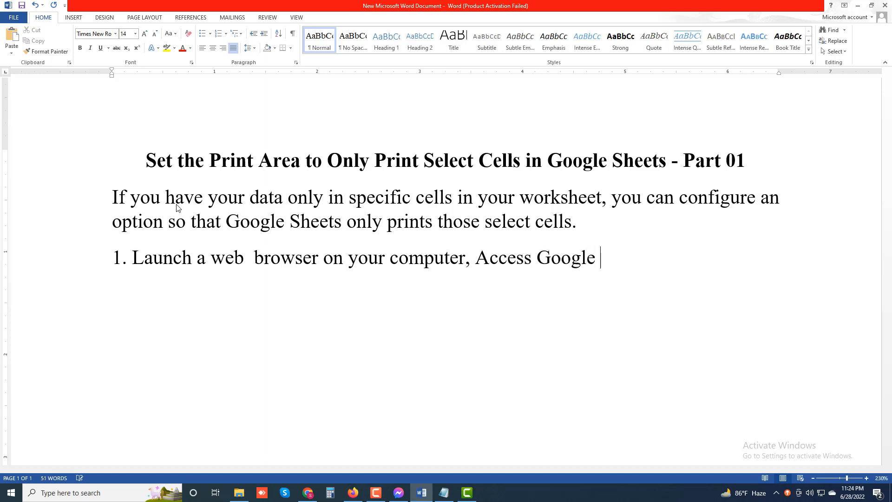
pyautogui.write('Sheets')
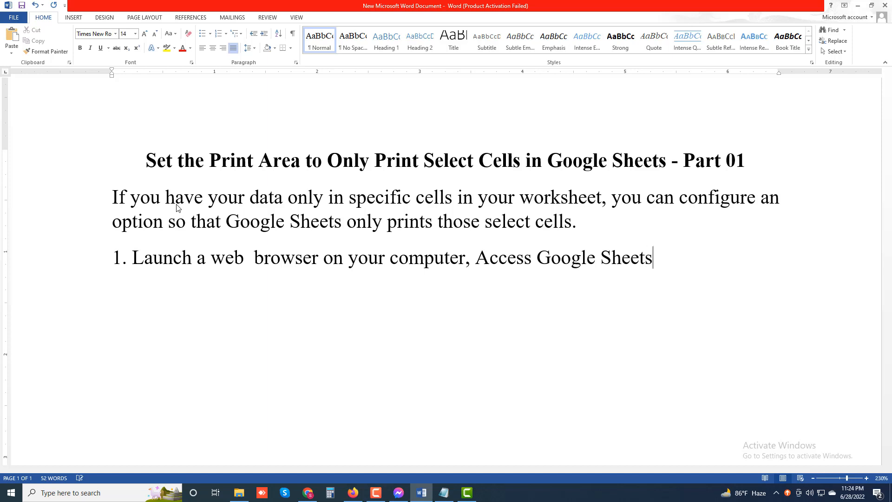
pyautogui.write(', and open the')
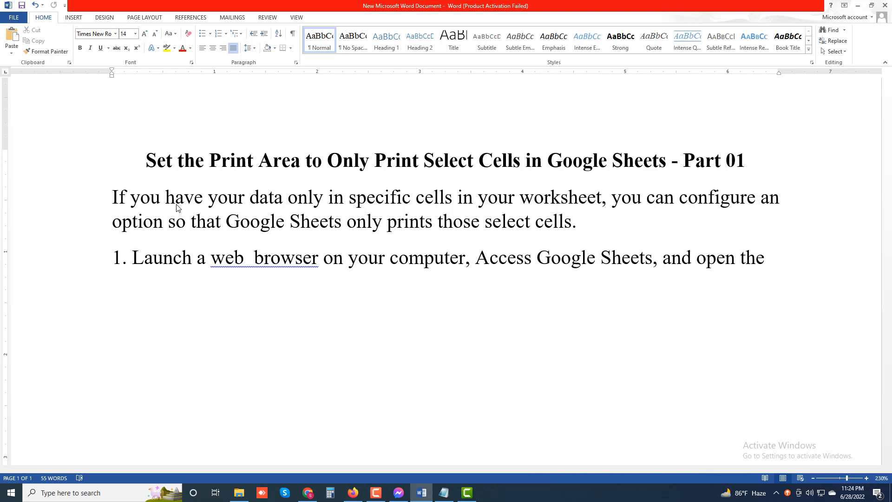
pyautogui.write(' work')
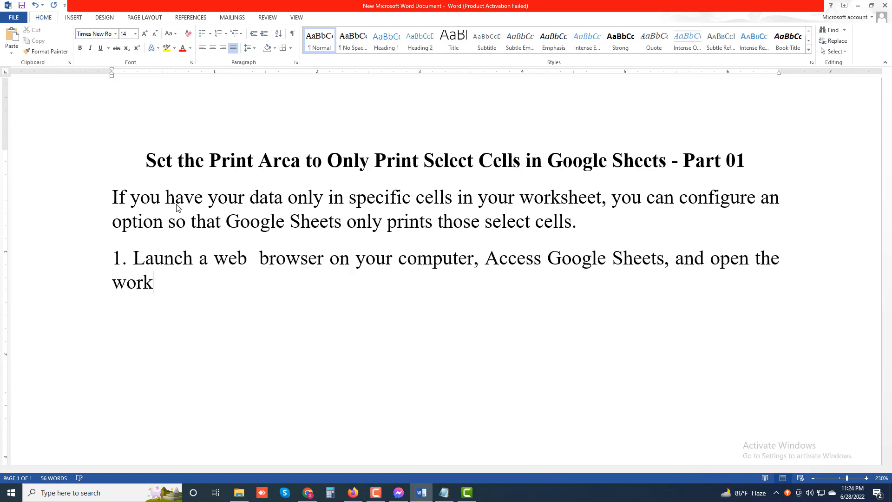
pyautogui.write('book you')
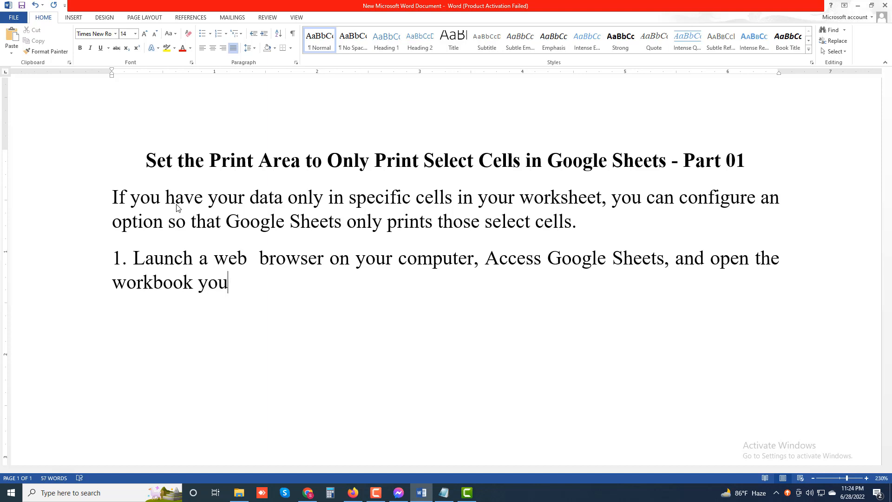
pyautogui.write("'d like to ")
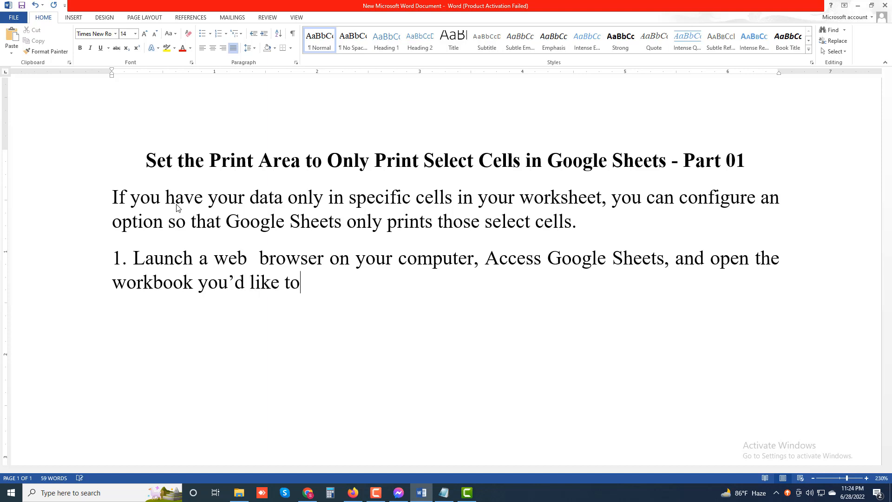
pyautogui.write('print.')
pyautogui.press('Return')
# Apply the grammar suggestion "web browser" to remove the extra space in item 1.
pyautogui.rightClick(263, 260)
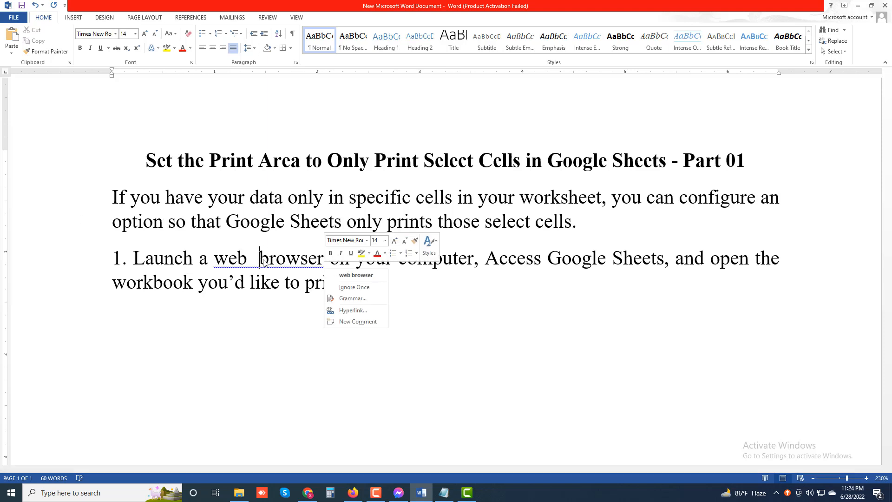
pyautogui.click(355, 275)
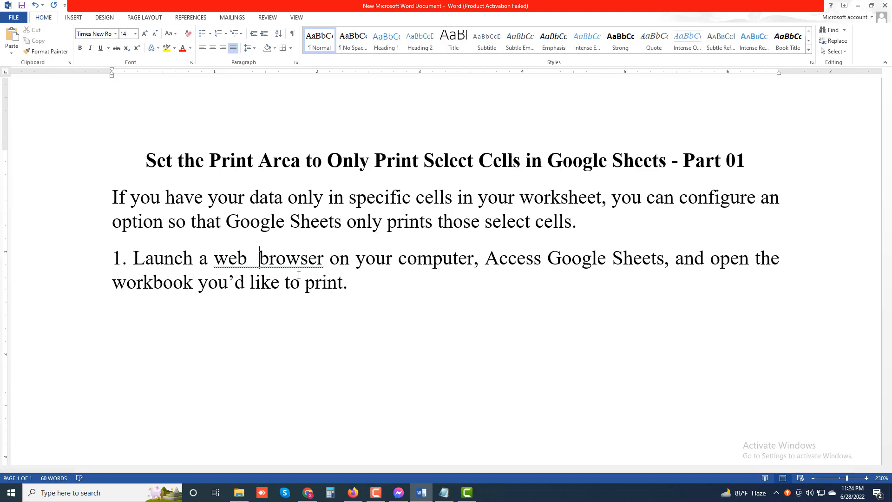
# Below item 1, write "2. Select the cells you want to print in your workbook." and start a new paragraph.
pyautogui.click(164, 315)
pyautogui.write('2.')
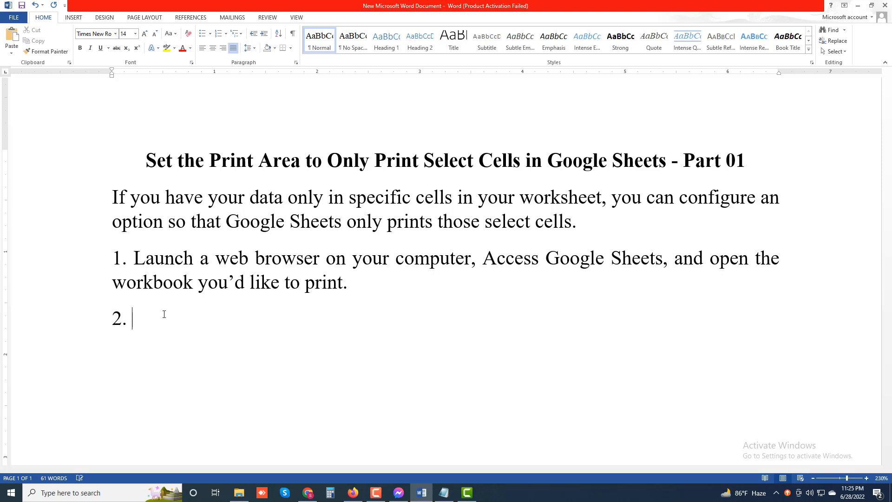
pyautogui.write(' Select the')
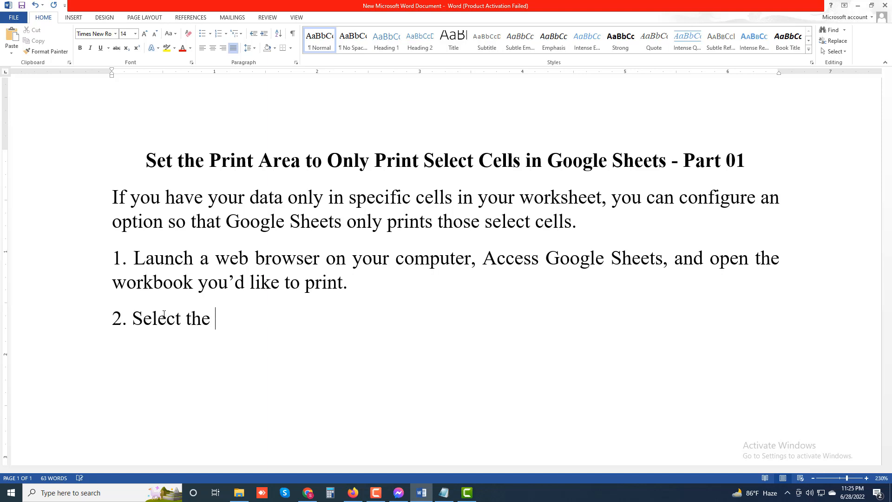
pyautogui.write(' cells you')
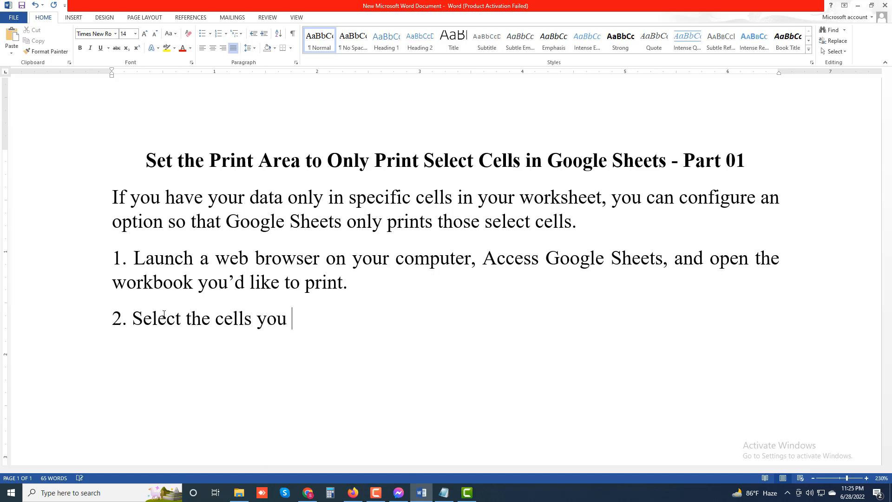
pyautogui.write(' want to')
pyautogui.write('print')
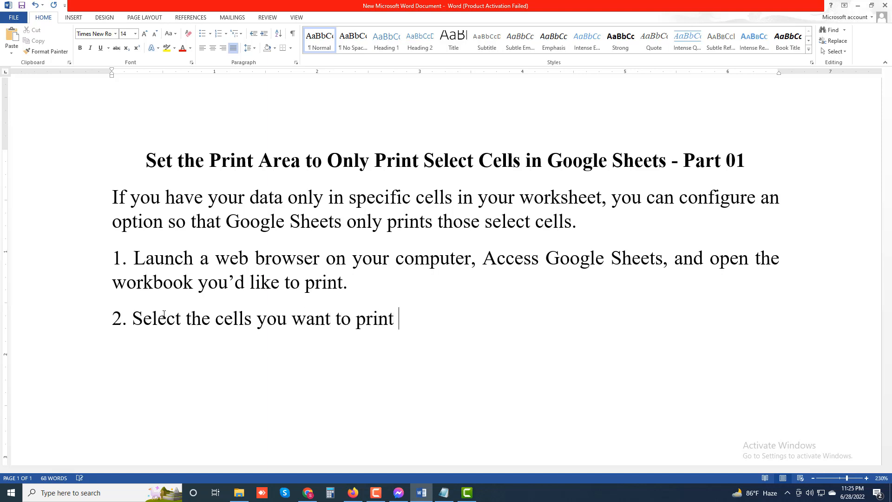
pyautogui.write(' in your workb')
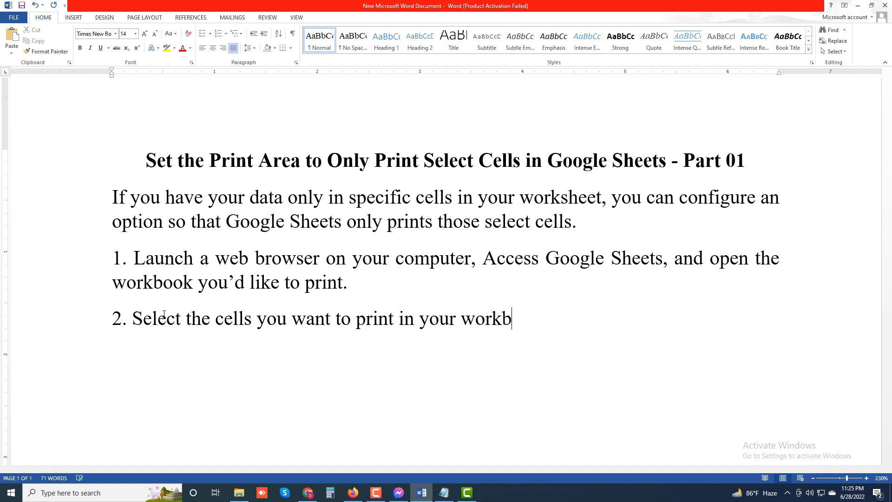
pyautogui.write('ook.')
pyautogui.press('Return')
# Write item 3 as "3. Select File> Print from Google Sheets Menu bar." and start a new paragraph.
pyautogui.write('3. Select ')
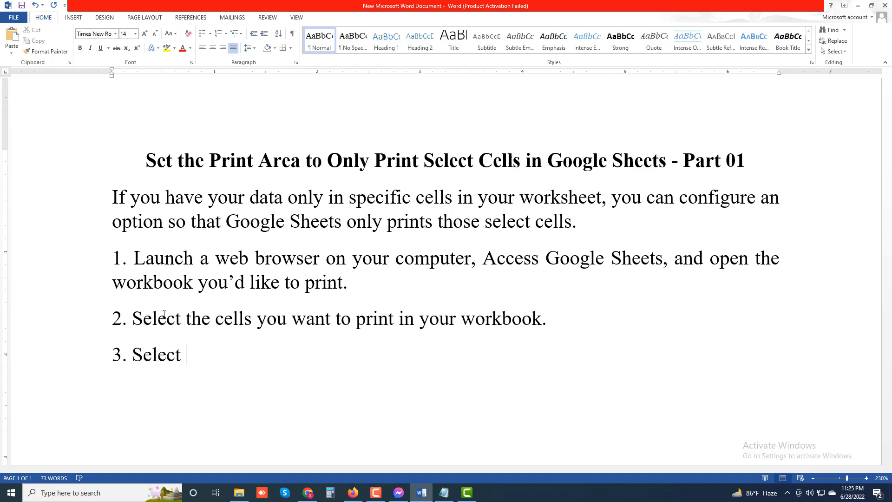
pyautogui.write('File> Print ')
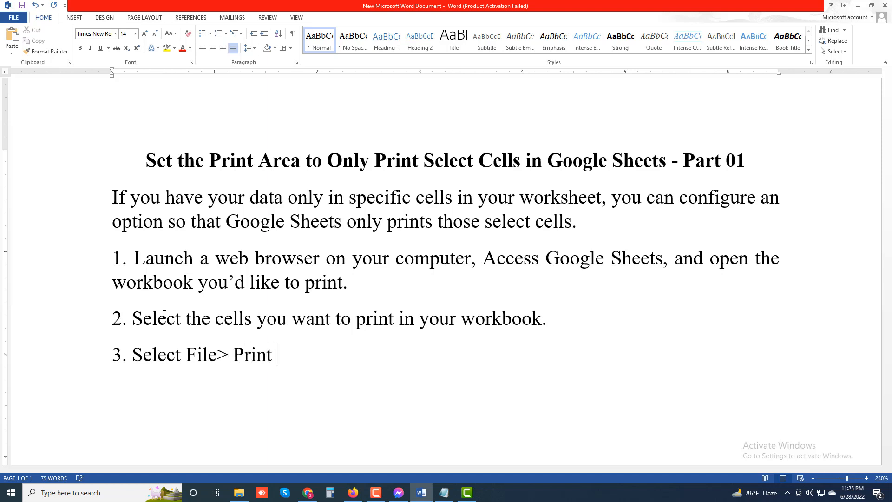
pyautogui.write('from Googe')
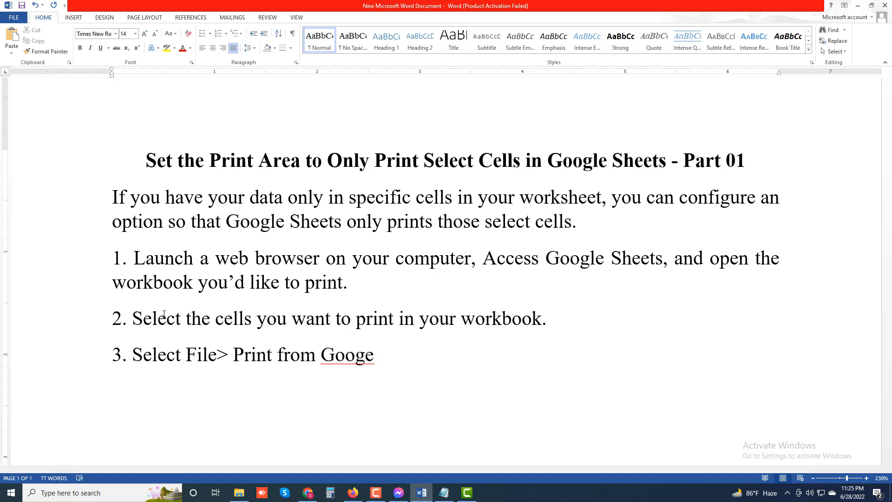
pyautogui.press('BackSpace')
pyautogui.press('BackSpace')
pyautogui.write('le Sheets')
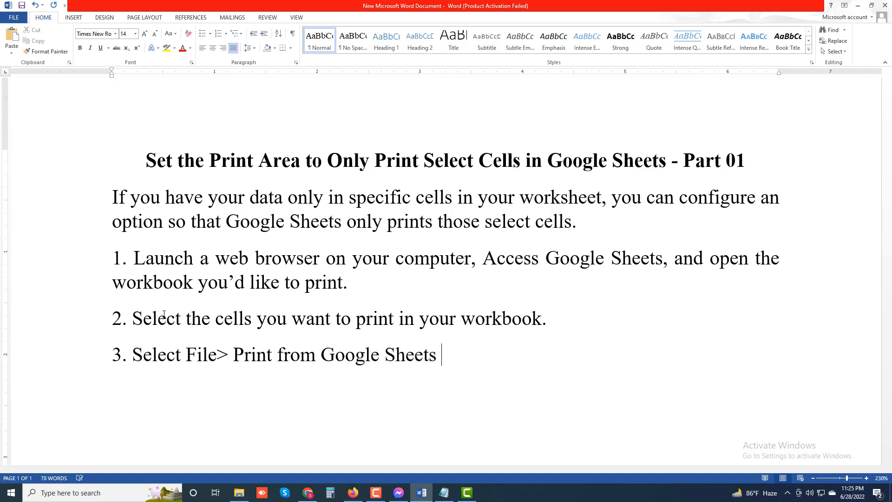
pyautogui.write(' Menu bar')
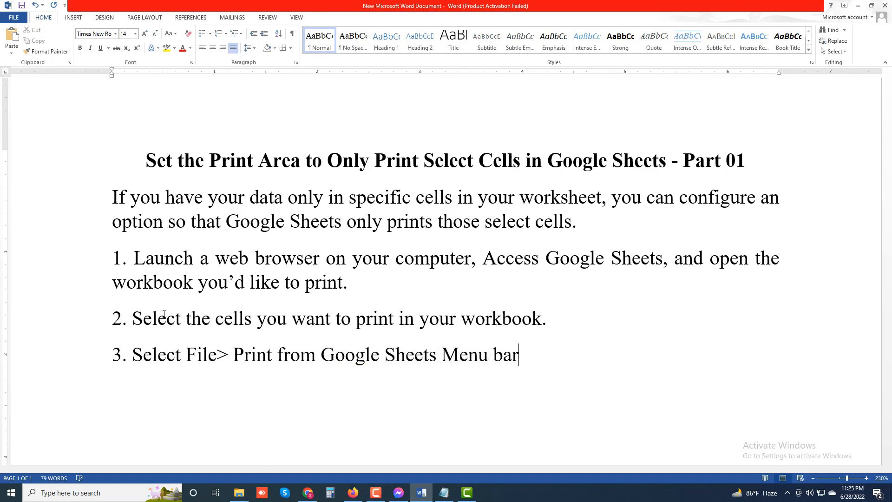
pyautogui.write('.')
pyautogui.press('Return')
# Begin item 4 with "4. Choose Current Sheet from the Print dropdown menu on the right. You".
pyautogui.write('4. Choose C')
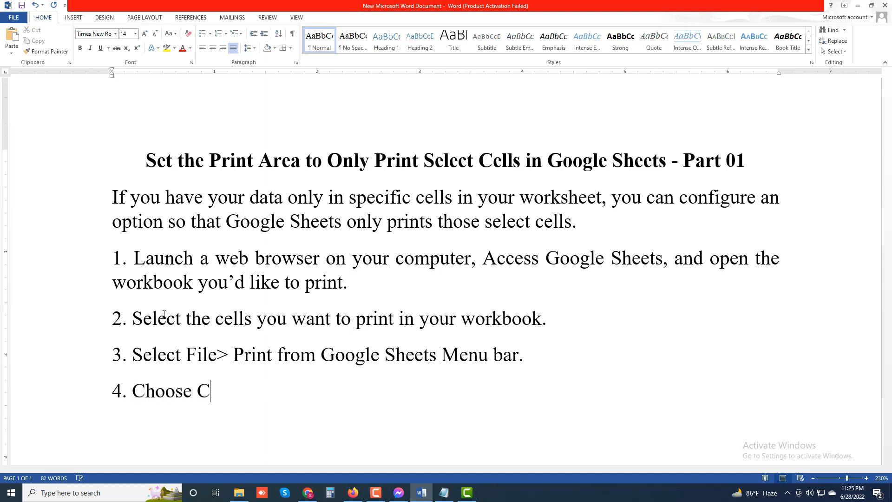
pyautogui.write('urrent Sheet')
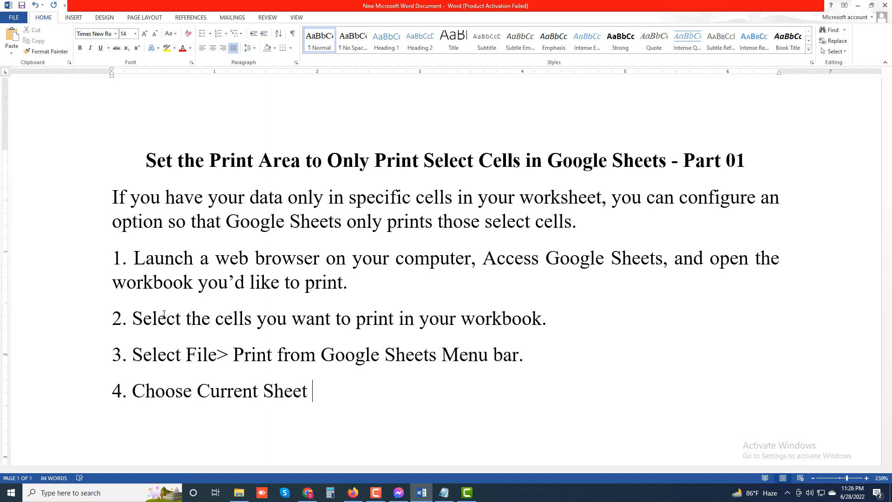
pyautogui.write(' from the Print')
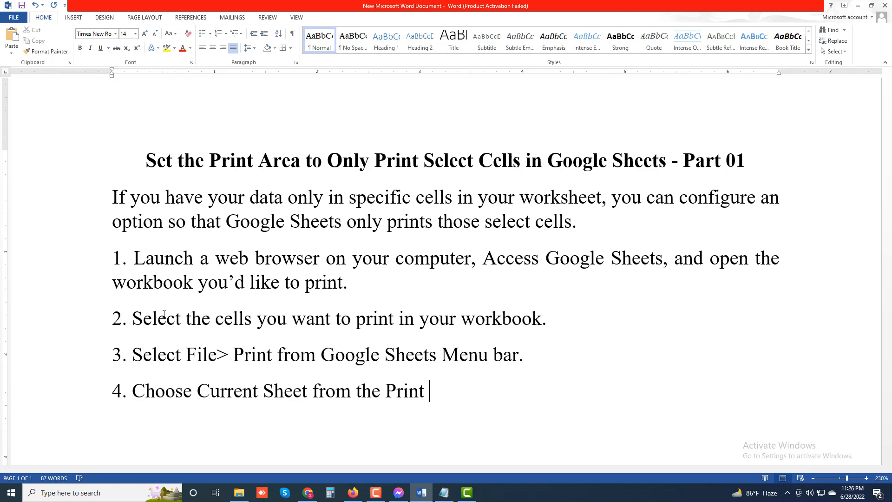
pyautogui.write(' dropdow')
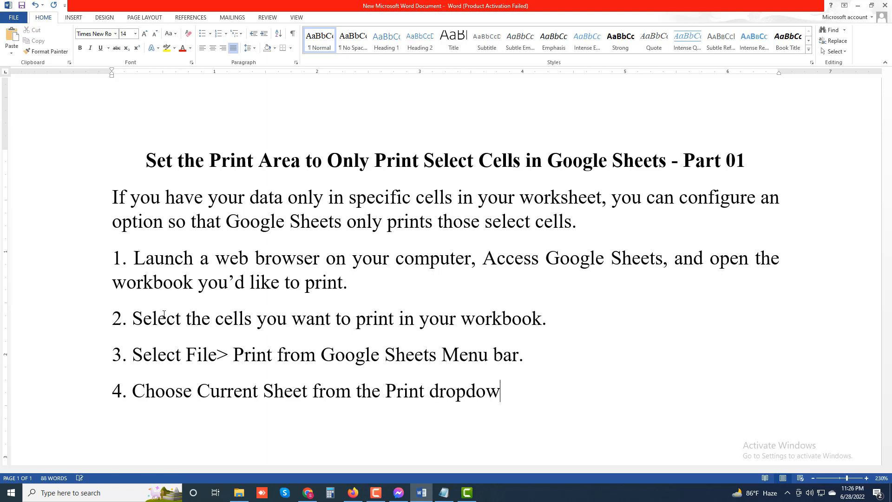
pyautogui.write('n menu on the ri')
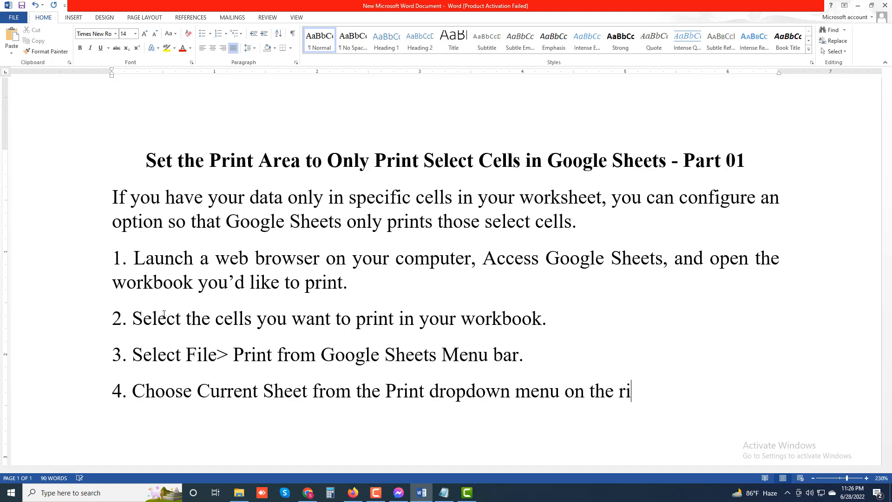
pyautogui.write('ght. You')
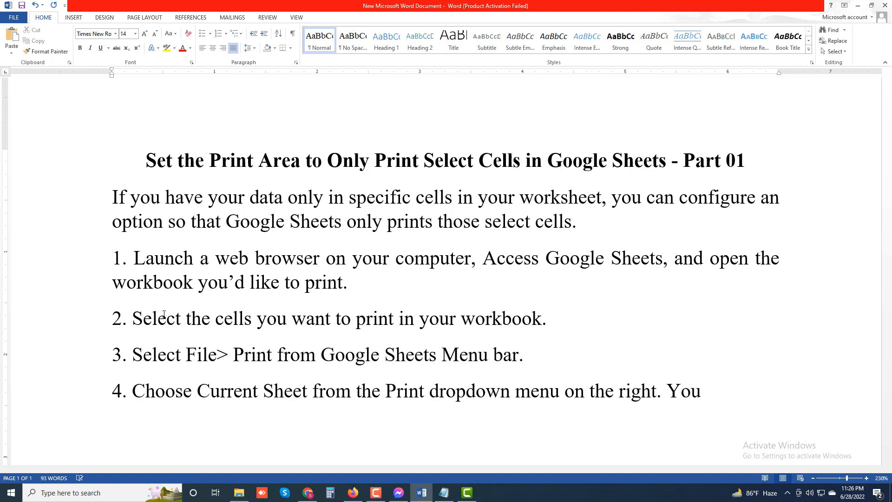
# Continue the second sentence of item 4 after "You" so it reads "You'll see your current worksheet's preview on the left".
pyautogui.write("'ll see your ")
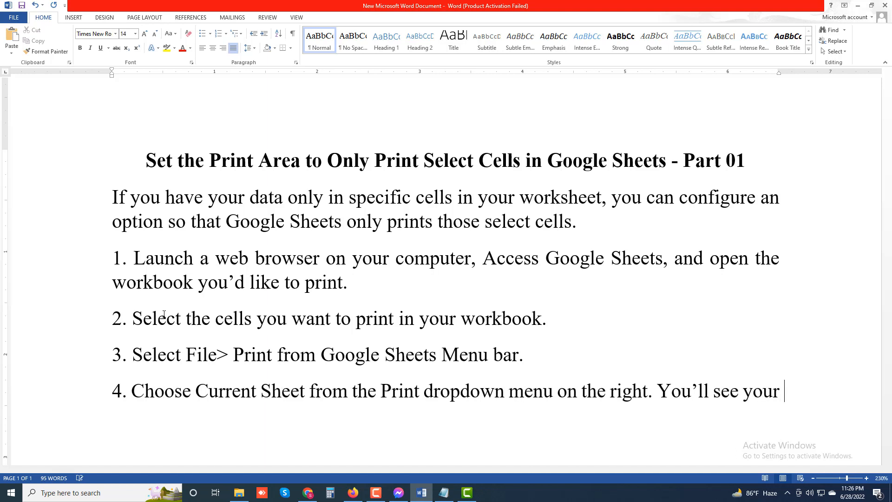
pyautogui.write('current')
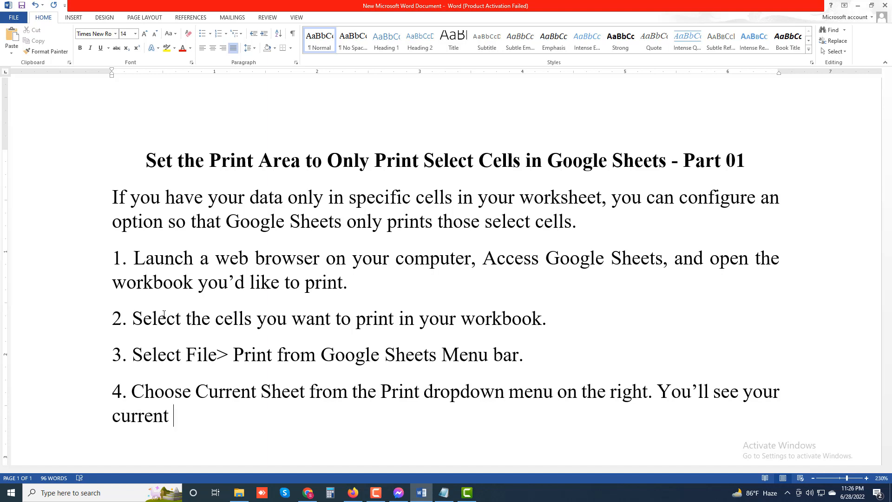
pyautogui.write(' works')
pyautogui.write('hee')
pyautogui.write("'t")
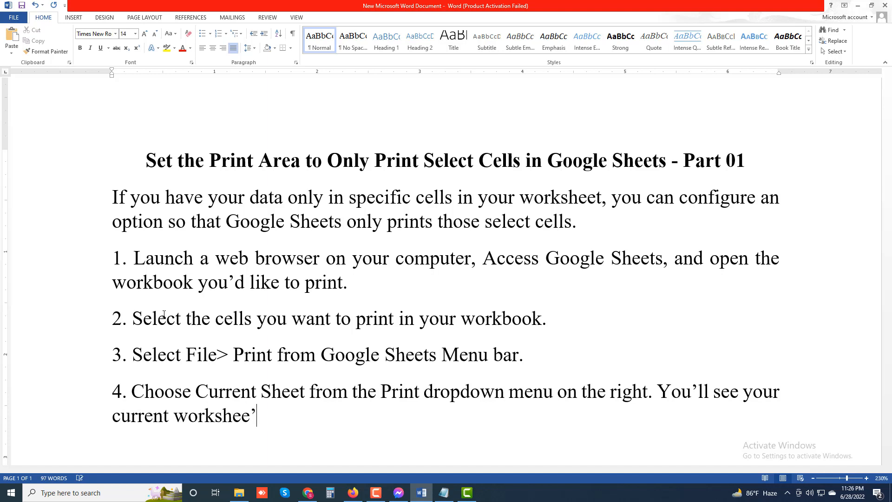
pyautogui.press('BackSpace')
pyautogui.press('BackSpace')
pyautogui.write("t's ")
pyautogui.write('previ')
pyautogui.write('ew')
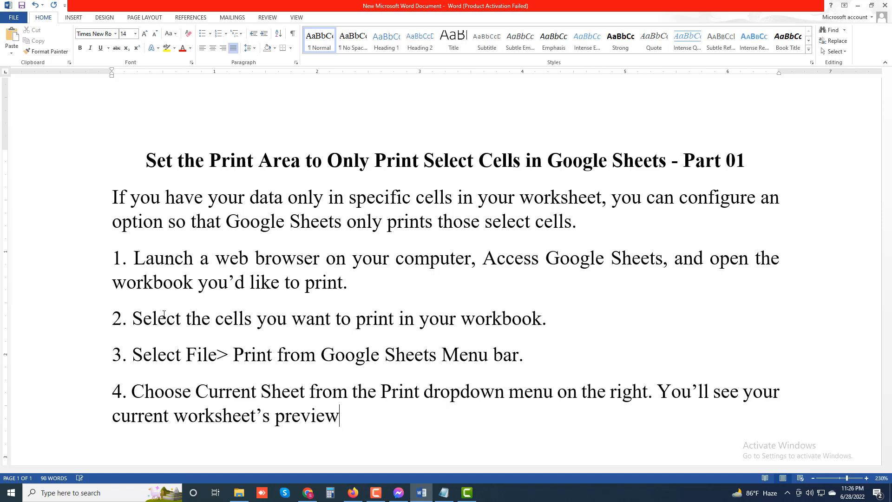
pyautogui.write(' on the left')
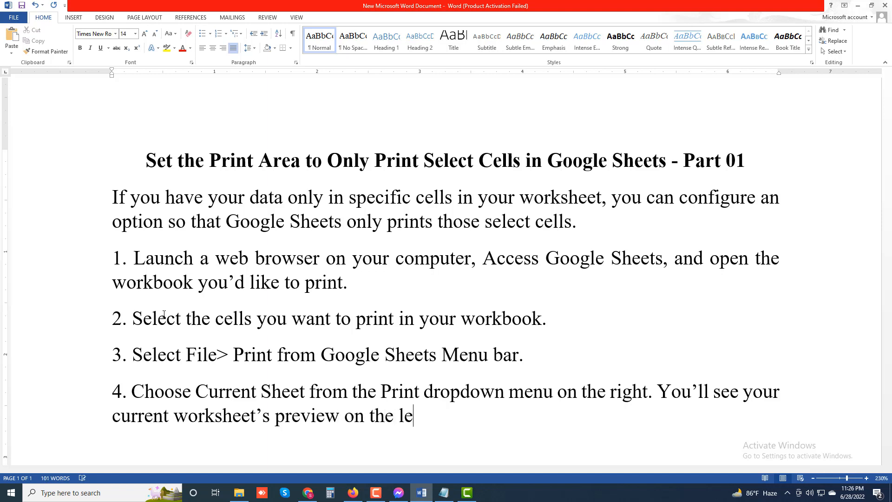